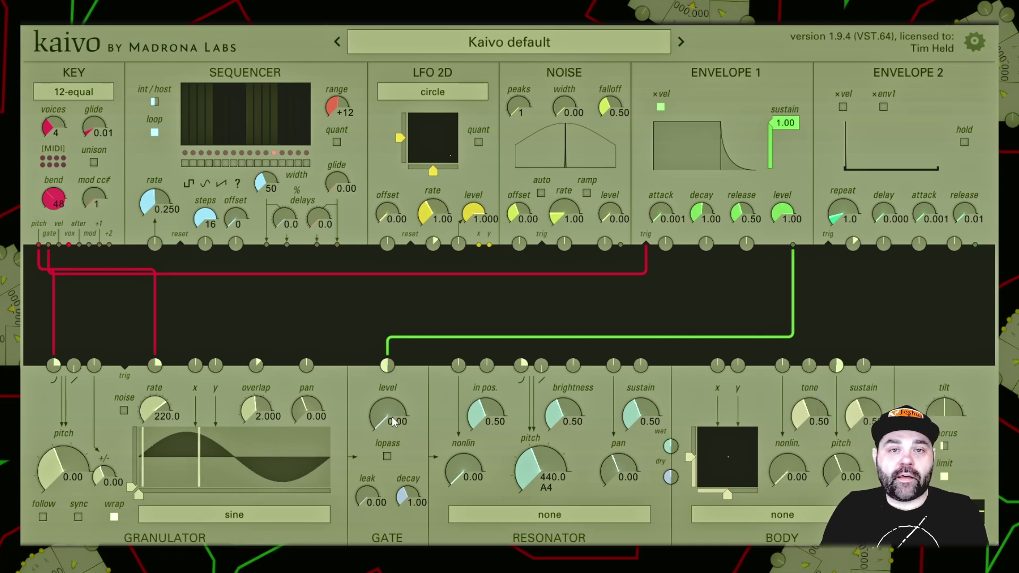
- Raise the gate level to 1.00 and return it to 0.00
{"action": "left_click_drag", "start_coordinate": [380, 427], "coordinate": [379, 371]}
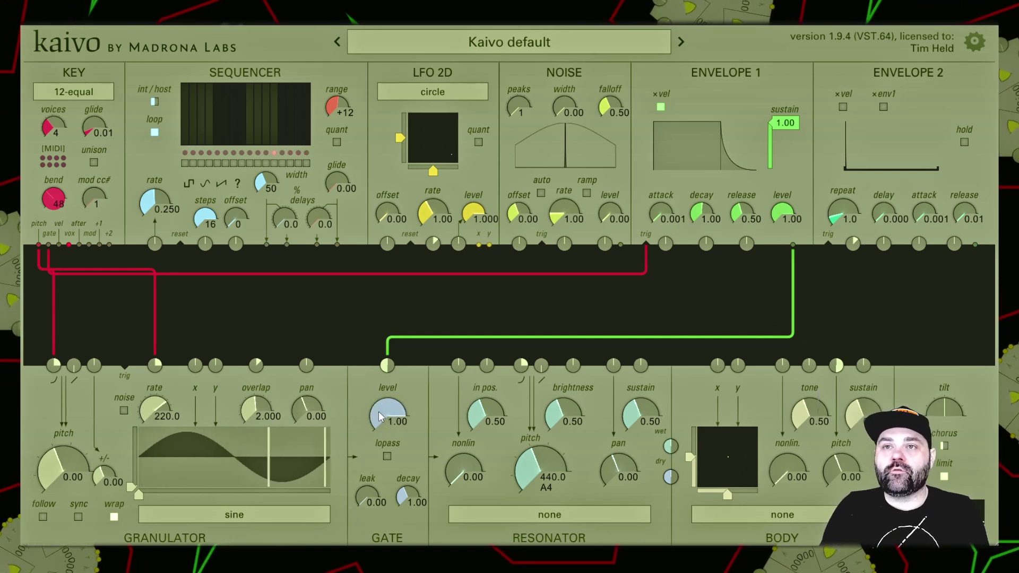
{"action": "left_click_drag", "start_coordinate": [377, 417], "coordinate": [376, 467]}
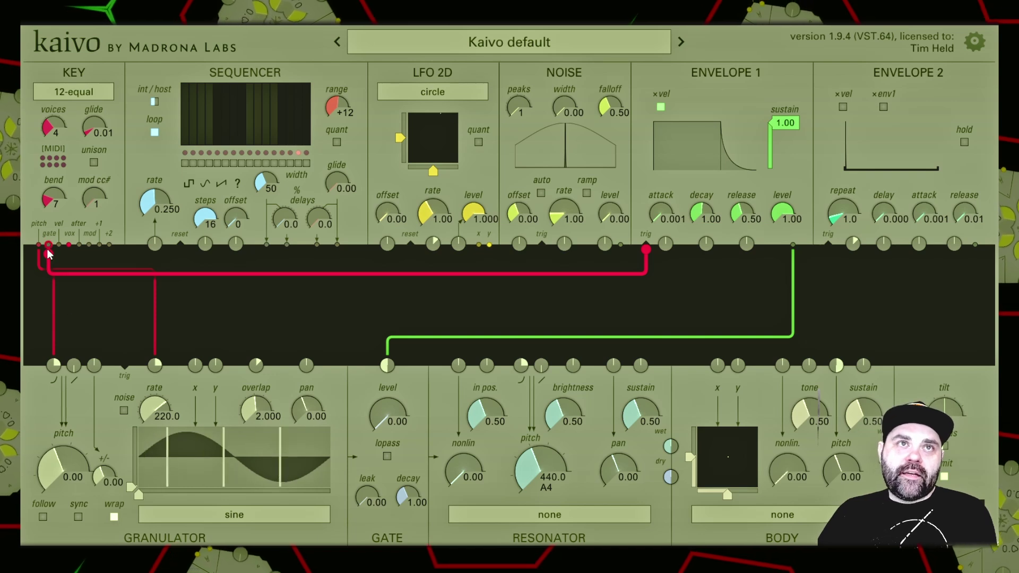
- Reroute the envelope 1 trigger from the key gate to the sequencer's gate output and enable all 16 sequencer steps
{"action": "left_click_drag", "start_coordinate": [48, 260], "coordinate": [266, 246]}
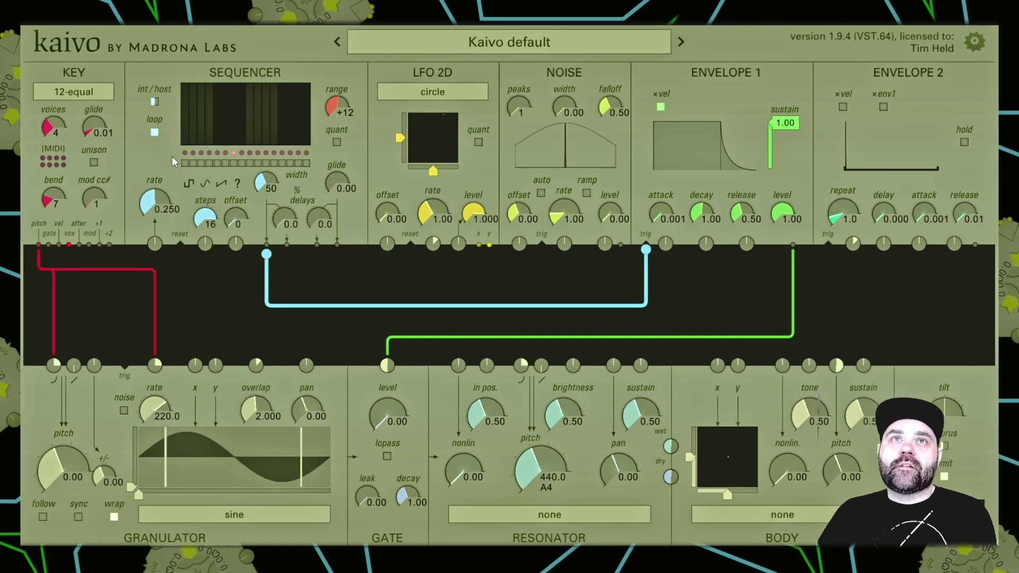
{"action": "left_click_drag", "start_coordinate": [184, 163], "coordinate": [301, 164]}
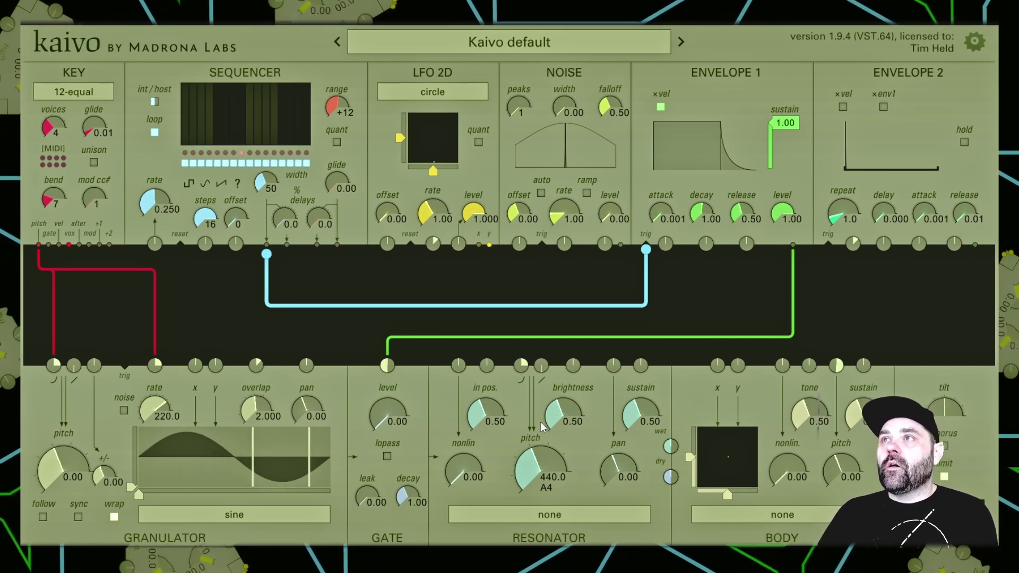
- Disable velocity scaling on envelope 1 and set attack to 0.003, decay to 0.41, sustain to 0.12 and release to 0.17
{"action": "left_click", "coordinate": [660, 106]}
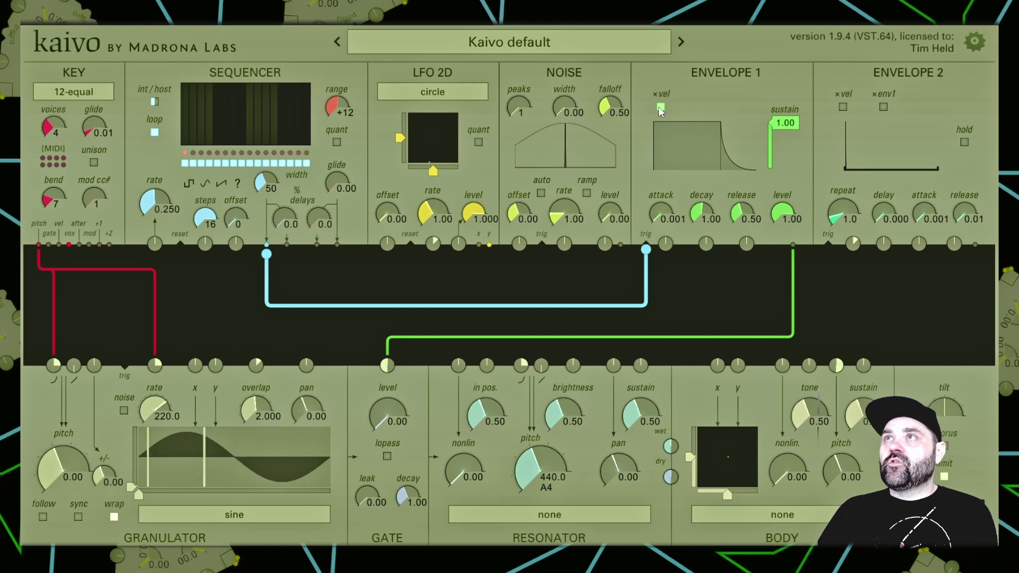
{"action": "left_click_drag", "start_coordinate": [782, 123], "coordinate": [782, 154]}
{"action": "left_click_drag", "start_coordinate": [665, 214], "coordinate": [740, 215]}
{"action": "left_click_drag", "start_coordinate": [779, 158], "coordinate": [779, 144]}
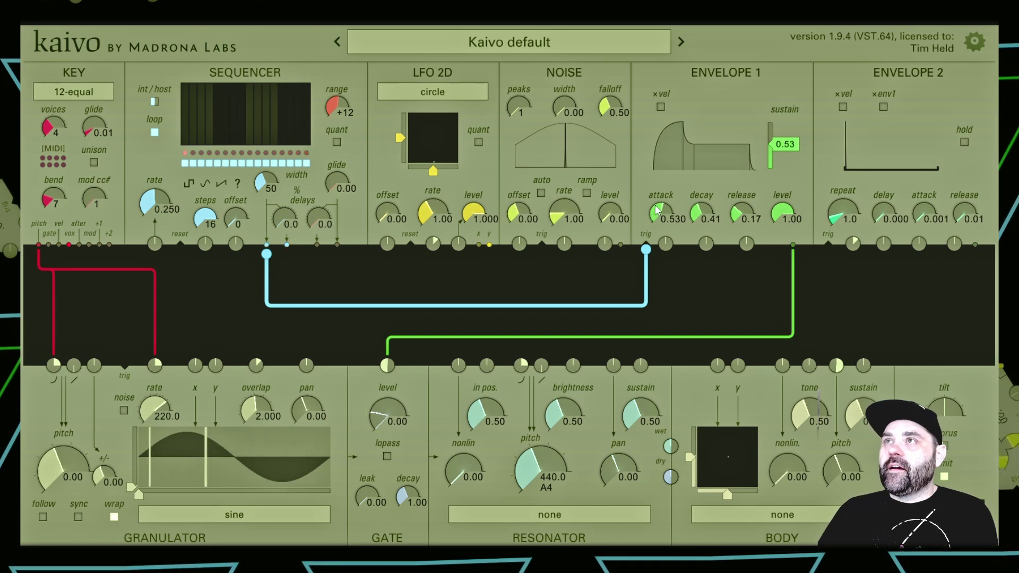
{"action": "left_click_drag", "start_coordinate": [657, 211], "coordinate": [658, 233]}
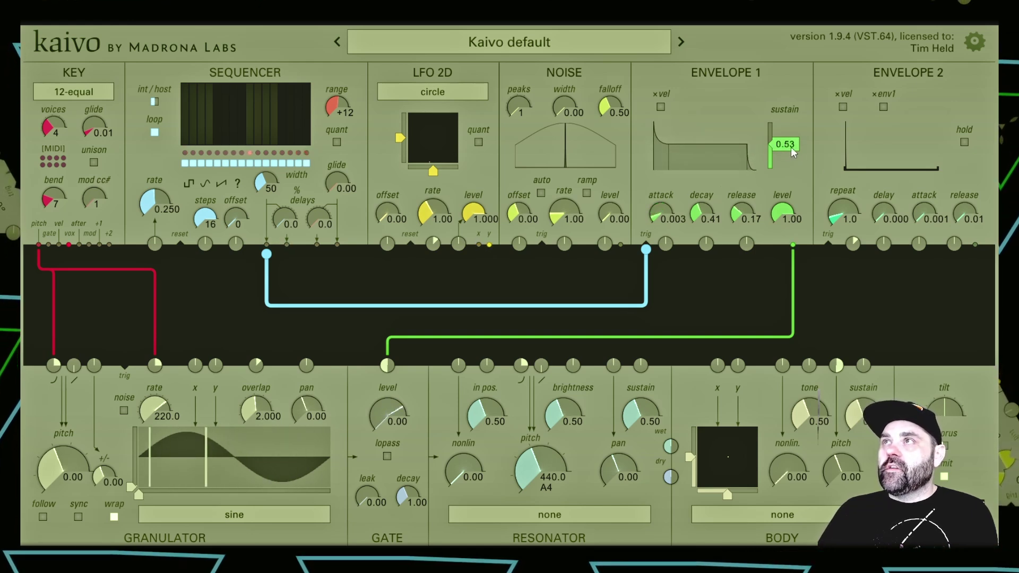
{"action": "left_click_drag", "start_coordinate": [791, 147], "coordinate": [786, 170]}
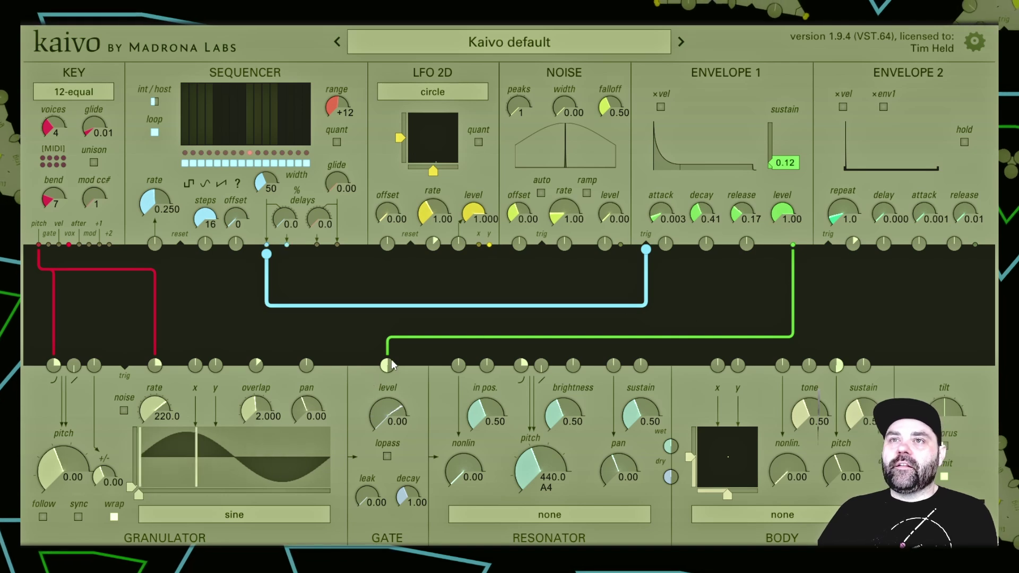
- Replace the sequencer and envelope 1 cables with LFO x patched to the gate level at full amount, with an LFO rate of 5.55
{"action": "left_click_drag", "start_coordinate": [266, 253], "coordinate": [329, 308]}
{"action": "left_click_drag", "start_coordinate": [387, 354], "coordinate": [478, 323]}
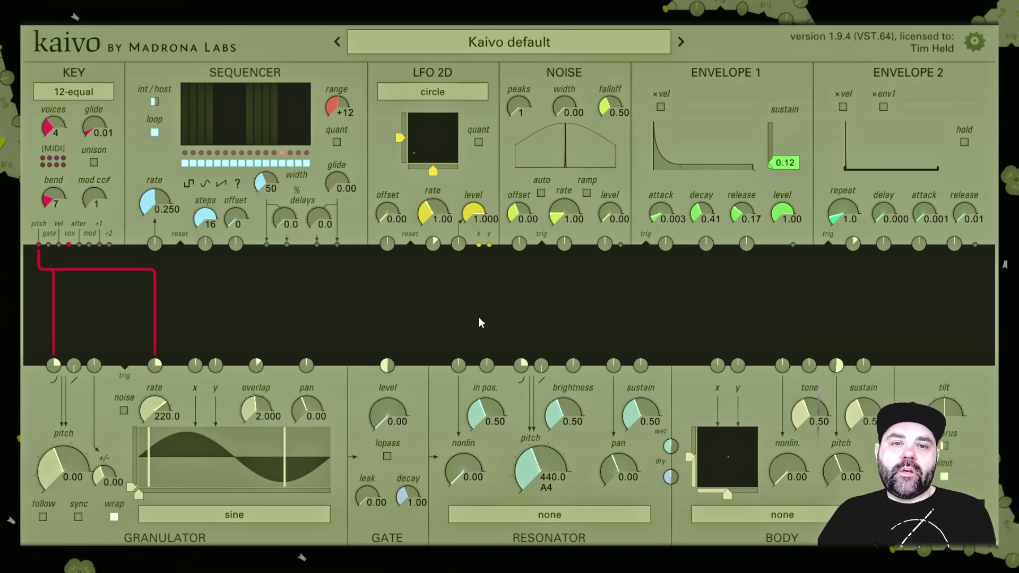
{"action": "left_click_drag", "start_coordinate": [479, 245], "coordinate": [387, 365]}
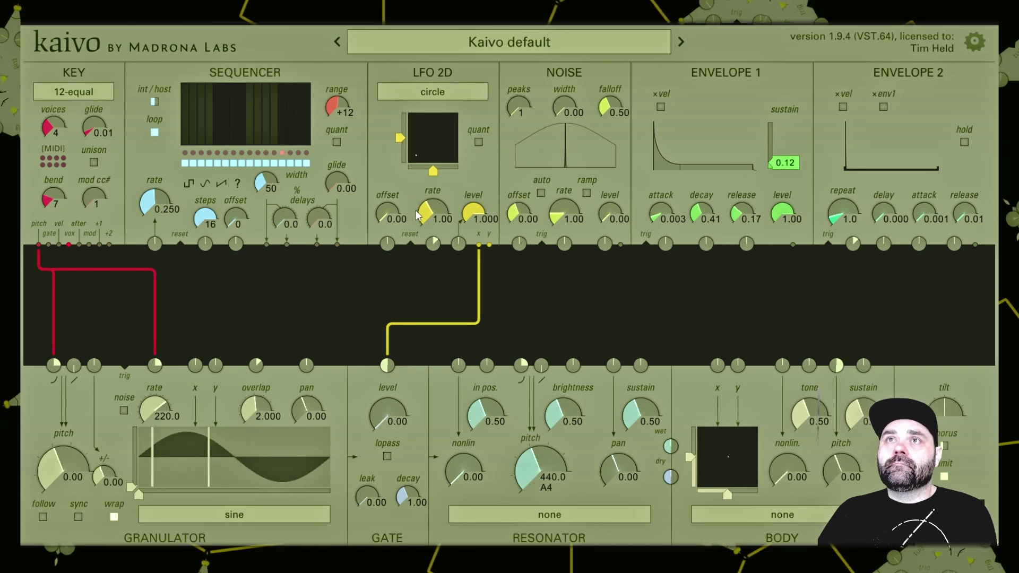
{"action": "mouse_move", "coordinate": [424, 208]}
{"action": "left_mouse_down"}
{"action": "mouse_move", "coordinate": [424, 225]}
{"action": "mouse_move", "coordinate": [419, 180]}
{"action": "mouse_move", "coordinate": [431, 225]}
{"action": "left_mouse_up"}
{"action": "left_click_drag", "start_coordinate": [386, 365], "coordinate": [386, 339]}
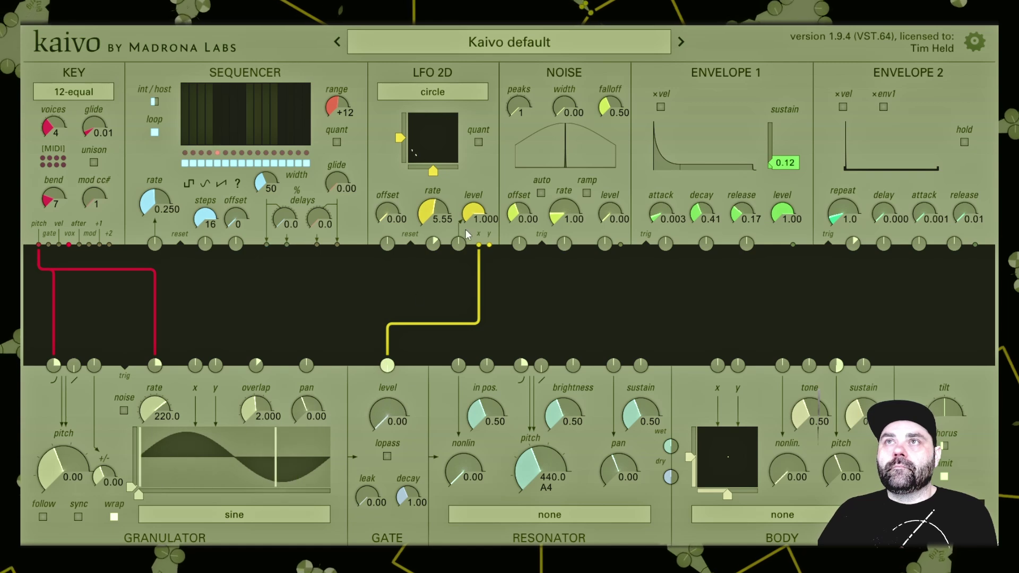
- Patch the noise output to the gate level, with 3 peaks, width 1.48, auto on, rate 10000 and level 2.00
{"action": "left_click_drag", "start_coordinate": [434, 212], "coordinate": [621, 246]}
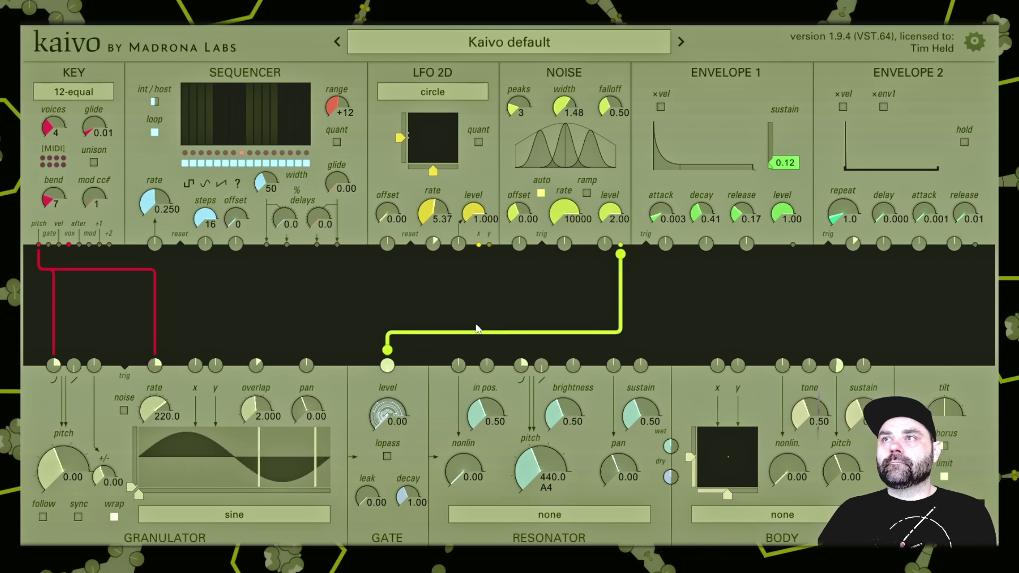
- Drive the gate level from the sequencer's value output with two rising ramps of step values, and disconnect that cable
{"action": "left_click_drag", "start_coordinate": [620, 253], "coordinate": [318, 248]}
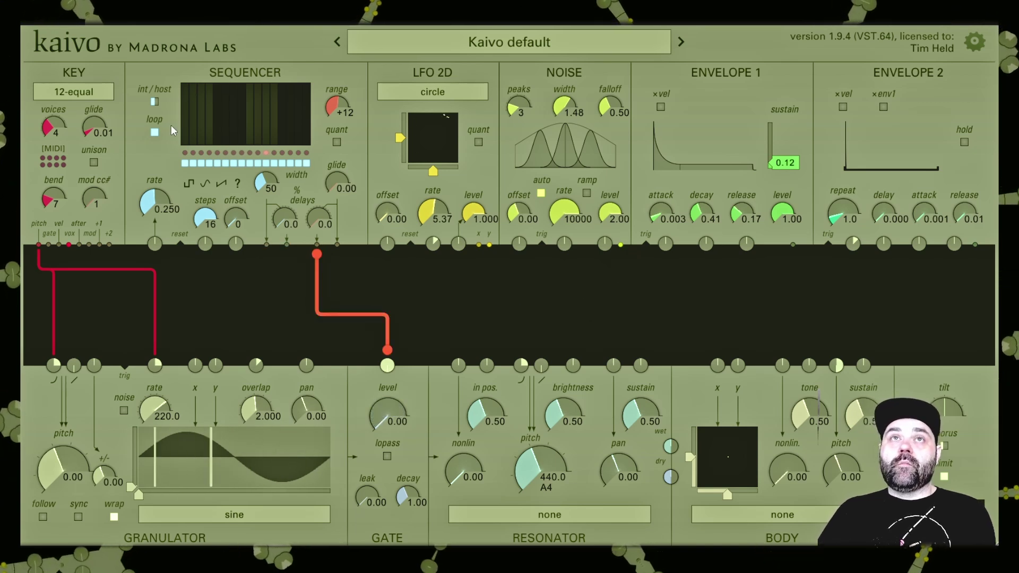
{"action": "left_click_drag", "start_coordinate": [184, 142], "coordinate": [309, 120]}
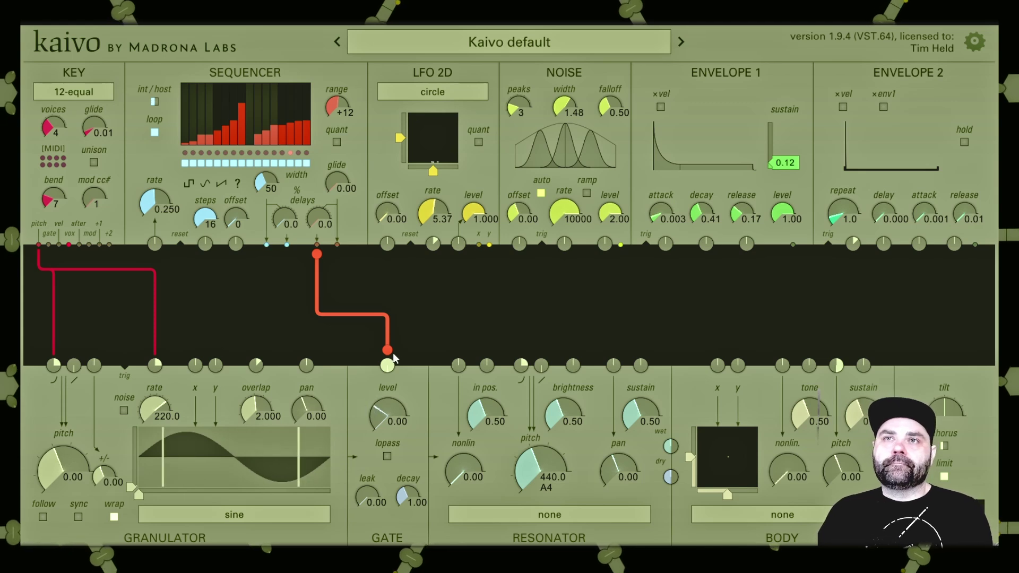
{"action": "left_click_drag", "start_coordinate": [387, 351], "coordinate": [361, 318]}
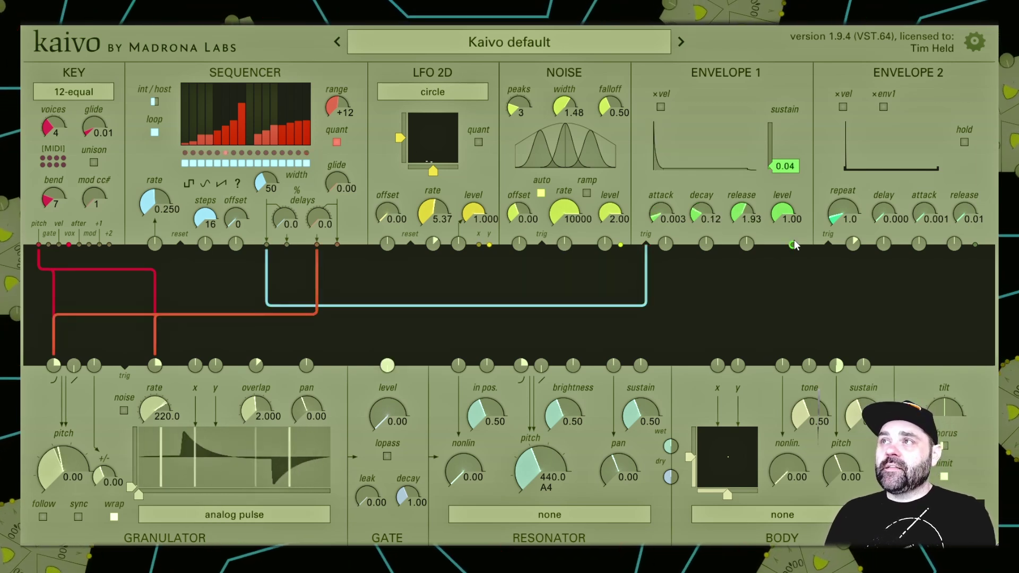
- Patch the envelope 1 output to the gate level, with envelope 1 level at 0.48 and gate leak at 0.60
{"action": "left_click_drag", "start_coordinate": [794, 243], "coordinate": [387, 365]}
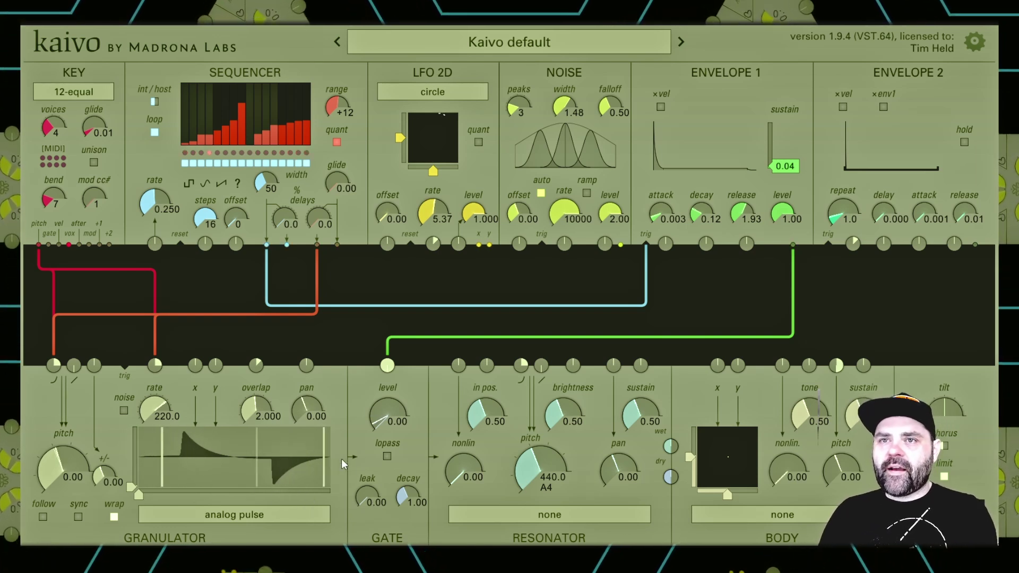
{"action": "left_click_drag", "start_coordinate": [782, 213], "coordinate": [782, 211]}
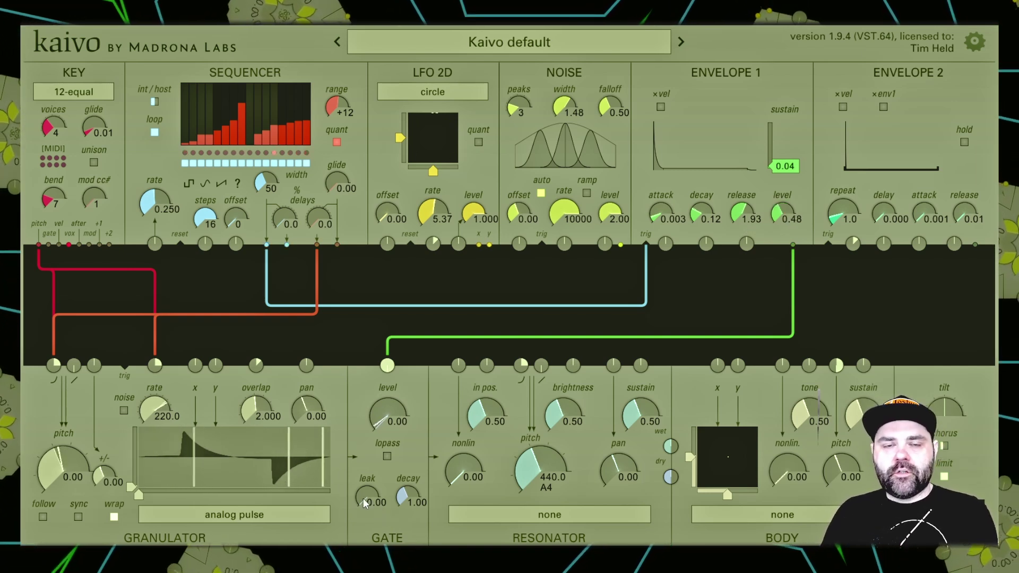
{"action": "left_click_drag", "start_coordinate": [363, 498], "coordinate": [362, 466]}
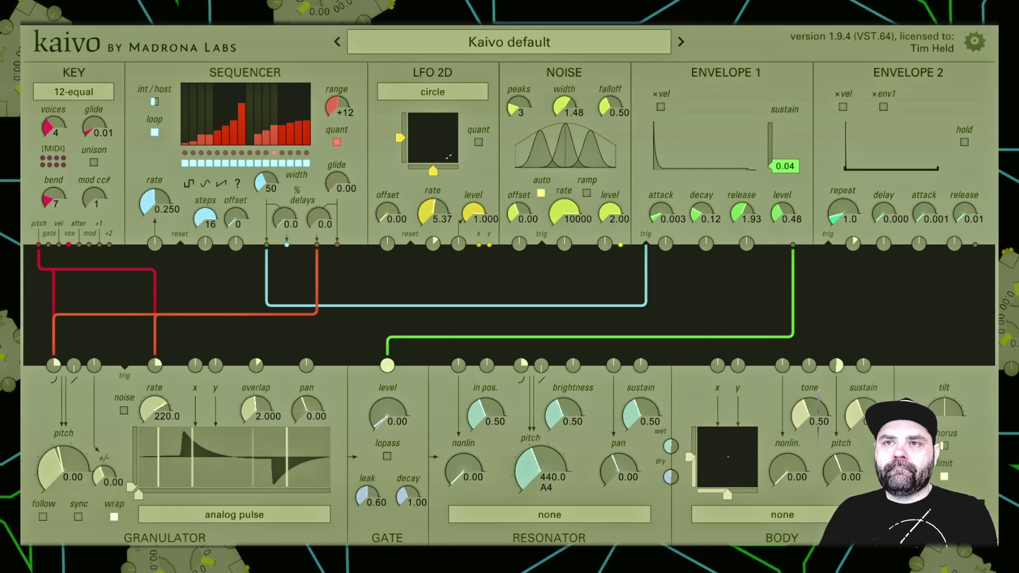
- Set the resonator to gut string and its sustain to 0.27
{"action": "left_click", "coordinate": [561, 516]}
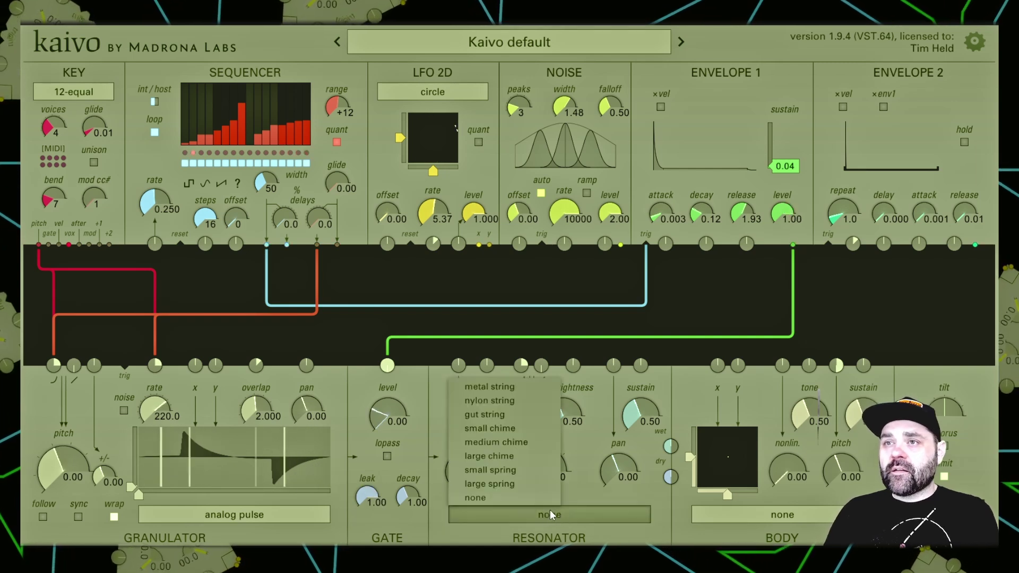
{"action": "left_click", "coordinate": [484, 414]}
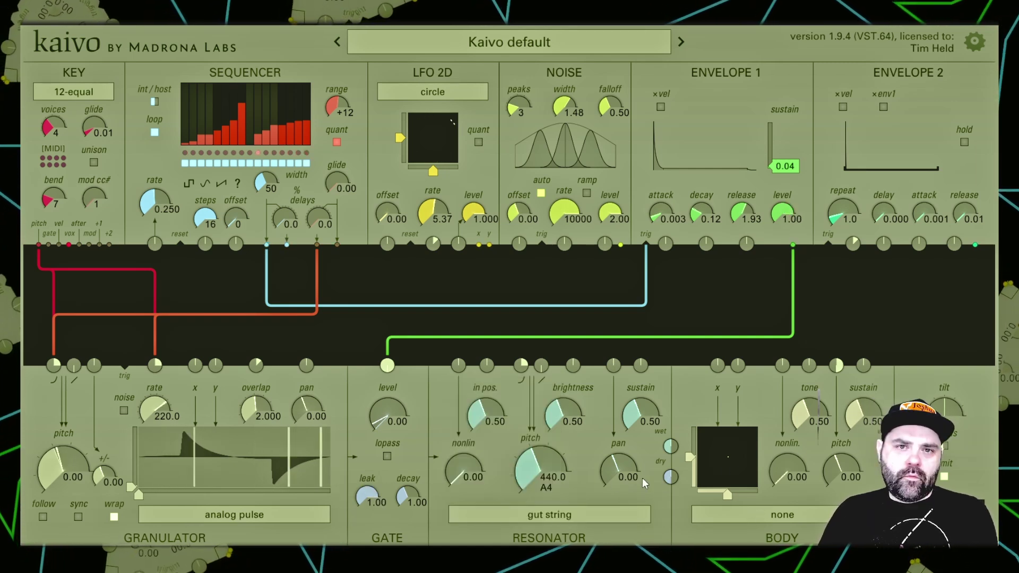
{"action": "left_click_drag", "start_coordinate": [640, 415], "coordinate": [640, 462]}
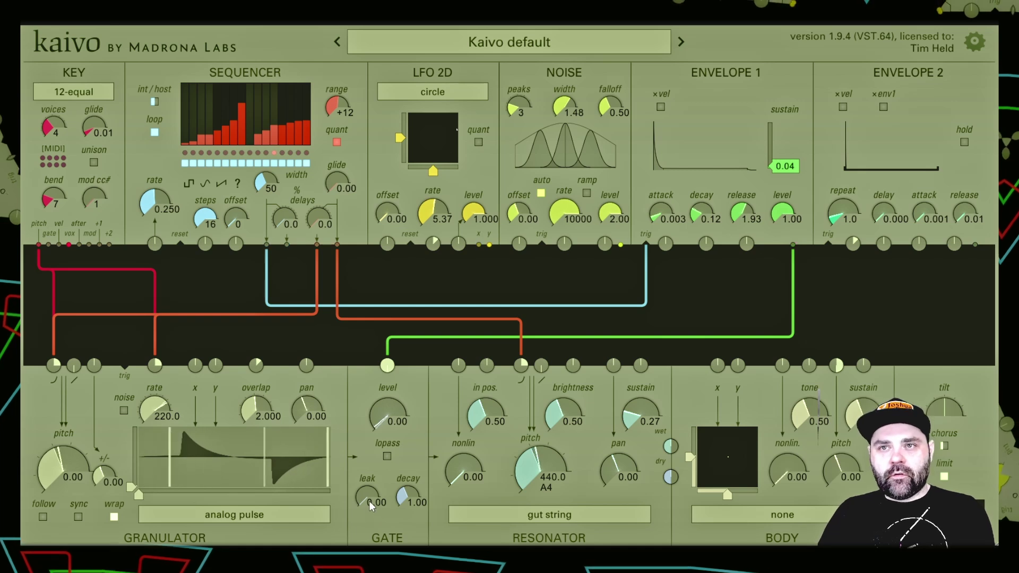
- Turn the gate level's modulation amount down to zero and back up to full
{"action": "mouse_move", "coordinate": [361, 500]}
{"action": "left_mouse_down"}
{"action": "mouse_move", "coordinate": [361, 449]}
{"action": "mouse_move", "coordinate": [361, 498]}
{"action": "left_mouse_up"}
{"action": "left_click_drag", "start_coordinate": [387, 365], "coordinate": [388, 395]}
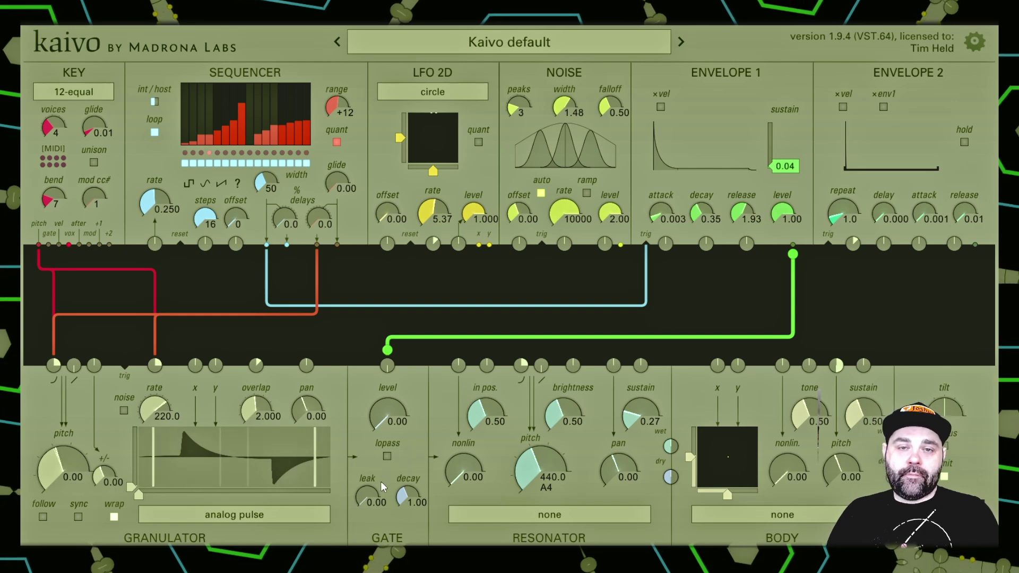
{"action": "left_click_drag", "start_coordinate": [387, 367], "coordinate": [387, 324]}
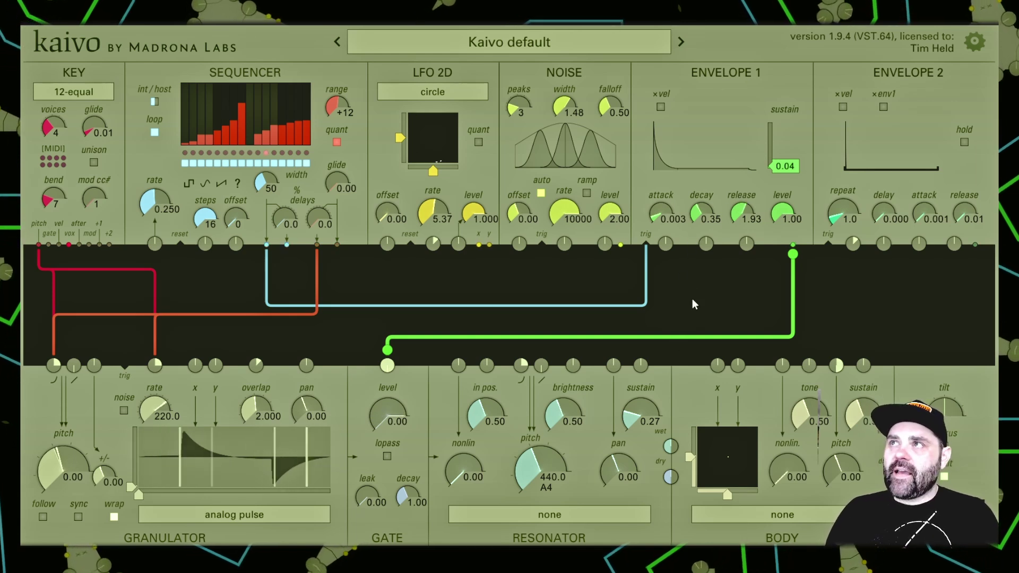
- Enable the gate's lopass mode and raise its leak
{"action": "left_click", "coordinate": [387, 457]}
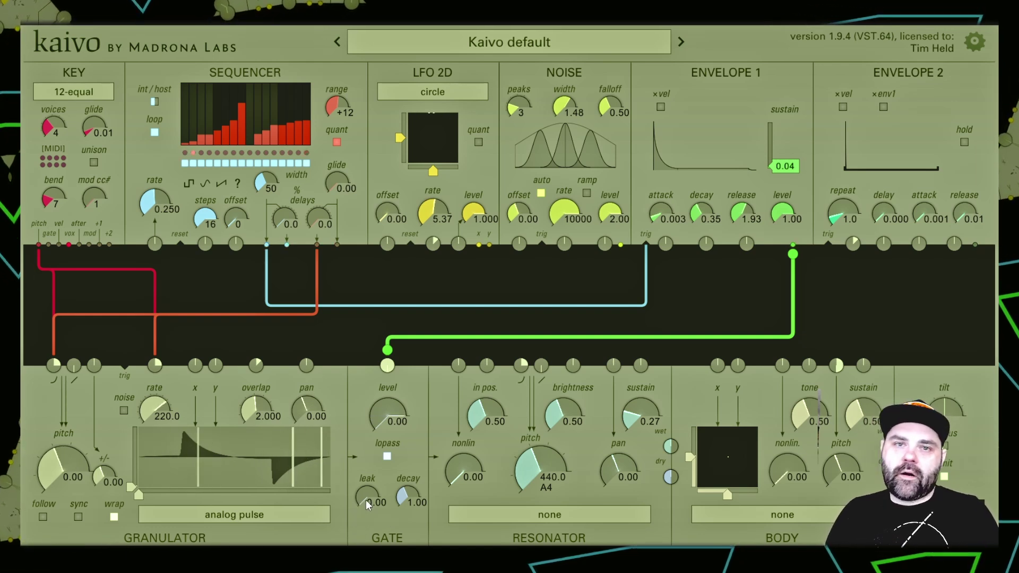
{"action": "left_click_drag", "start_coordinate": [365, 501], "coordinate": [365, 461]}
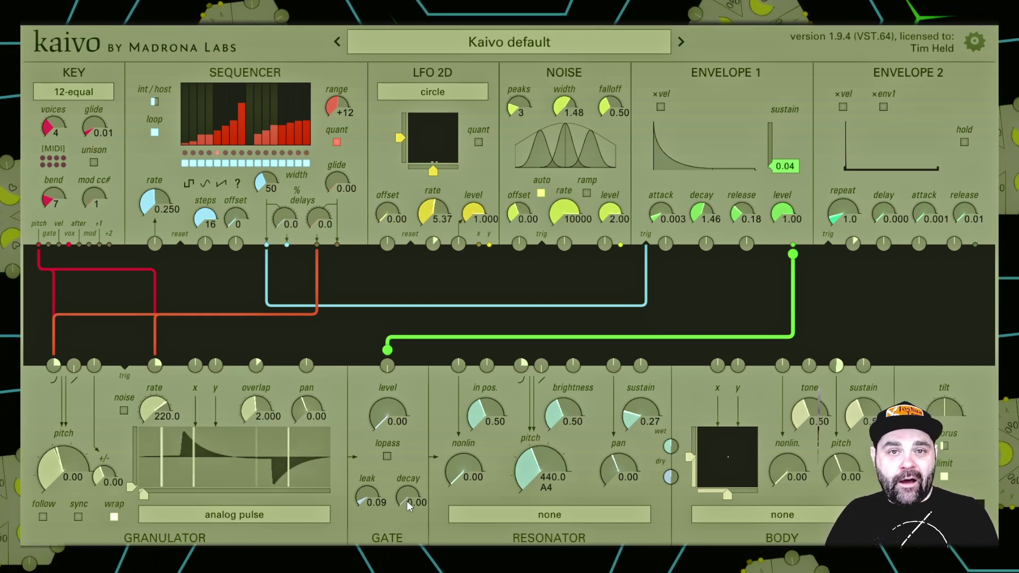
- Turn the gate level's modulation amount to full, and try the gate decay at 2.00 before setting it to 0.00
{"action": "left_click_drag", "start_coordinate": [387, 366], "coordinate": [387, 332]}
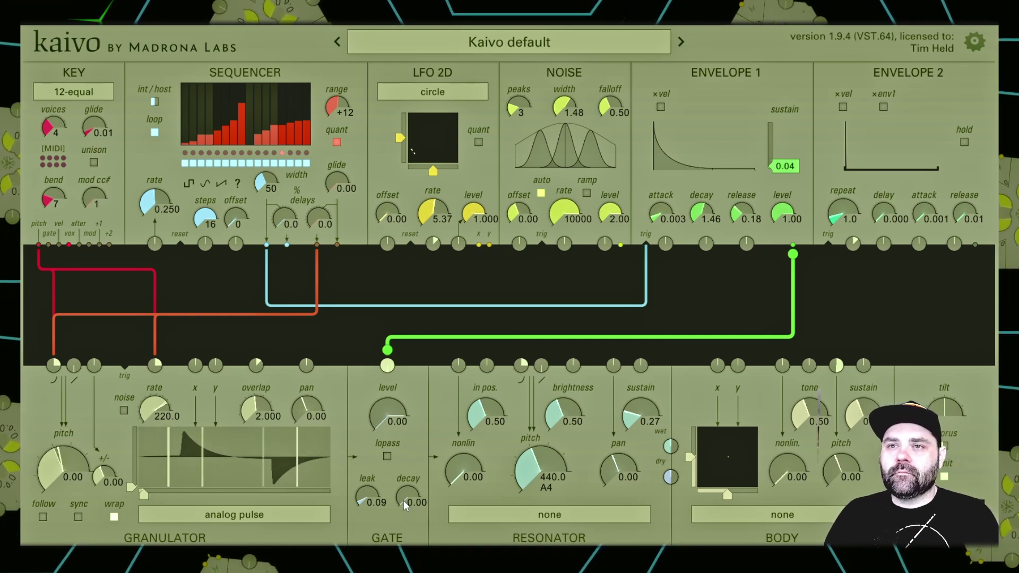
{"action": "left_click_drag", "start_coordinate": [402, 499], "coordinate": [402, 445]}
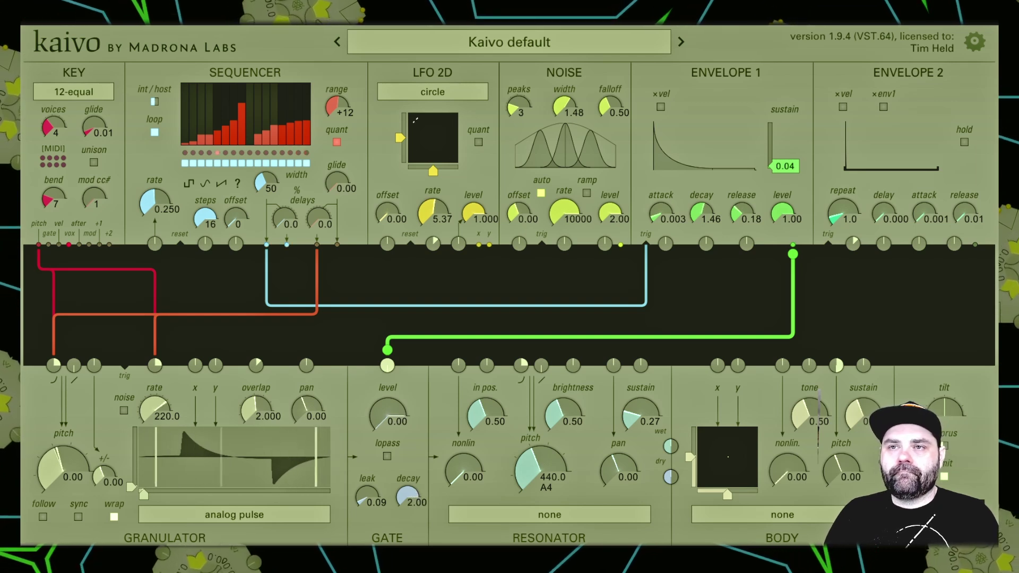
{"action": "left_click_drag", "start_coordinate": [402, 432], "coordinate": [402, 459]}
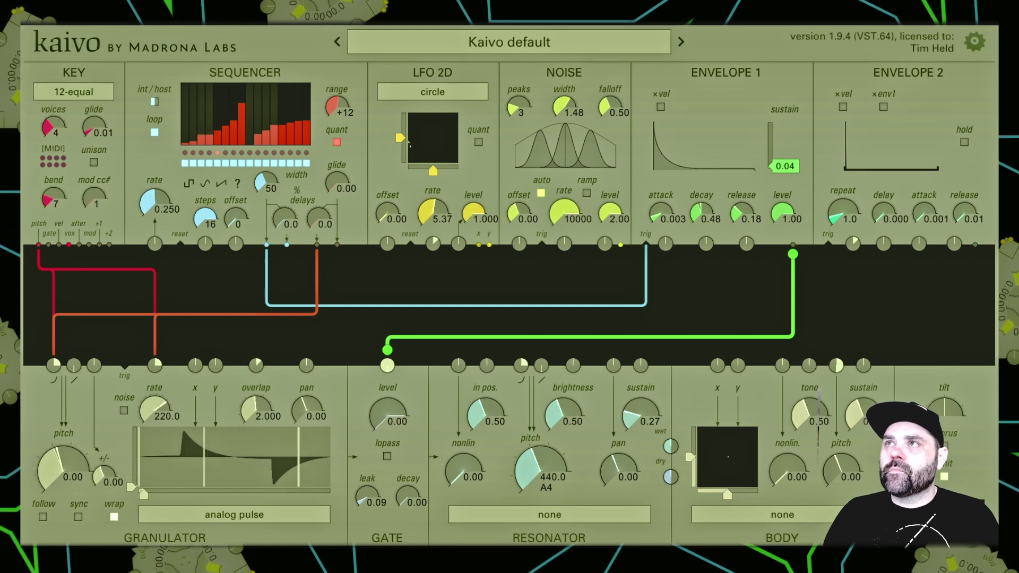
- Set envelope 1 to attack 0.001, decay 7.16, sustain 0.00 and release 0.05, with the gate decay at 2.00
{"action": "left_click_drag", "start_coordinate": [651, 218], "coordinate": [652, 209]}
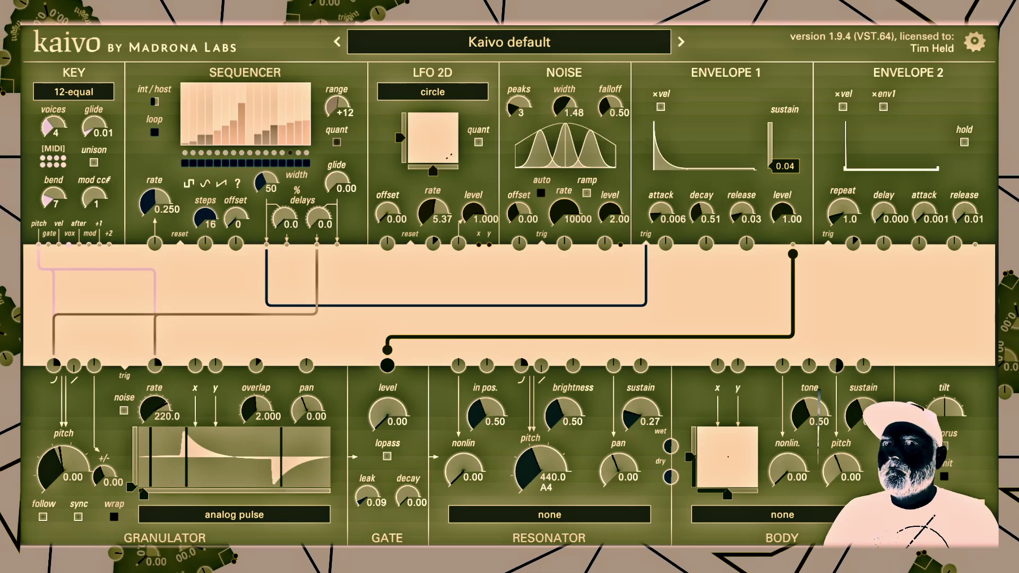
{"action": "left_click_drag", "start_coordinate": [741, 218], "coordinate": [741, 219]}
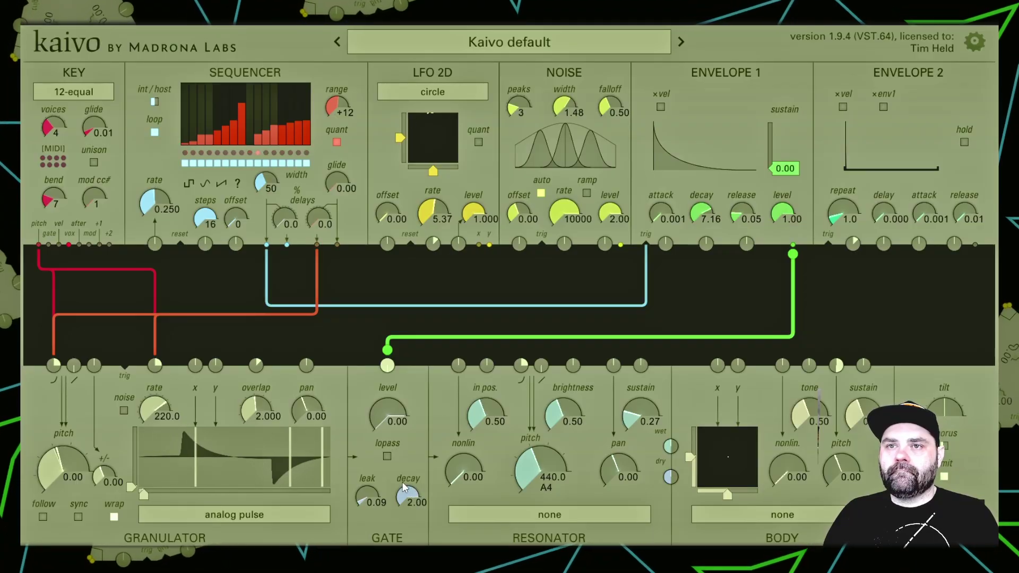
- Set the gate's leak to 0.40 and decay to 0.00, and envelope 1's release to 20.0 and decay to 0.27
{"action": "left_click_drag", "start_coordinate": [359, 501], "coordinate": [408, 525]}
{"action": "left_click_drag", "start_coordinate": [374, 494], "coordinate": [374, 515]}
{"action": "left_click_drag", "start_coordinate": [742, 214], "coordinate": [741, 175]}
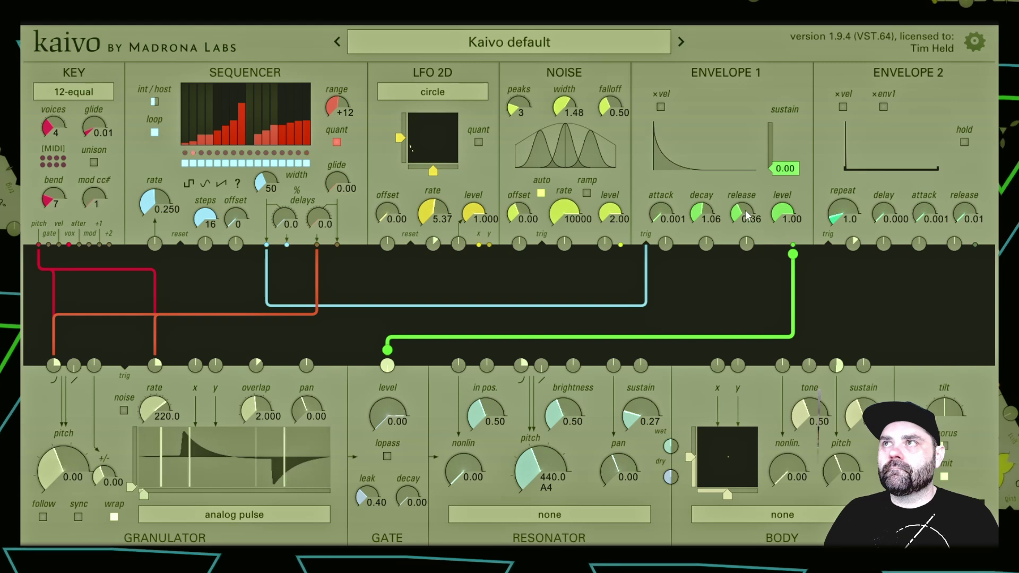
{"action": "left_click_drag", "start_coordinate": [701, 204], "coordinate": [703, 236]}
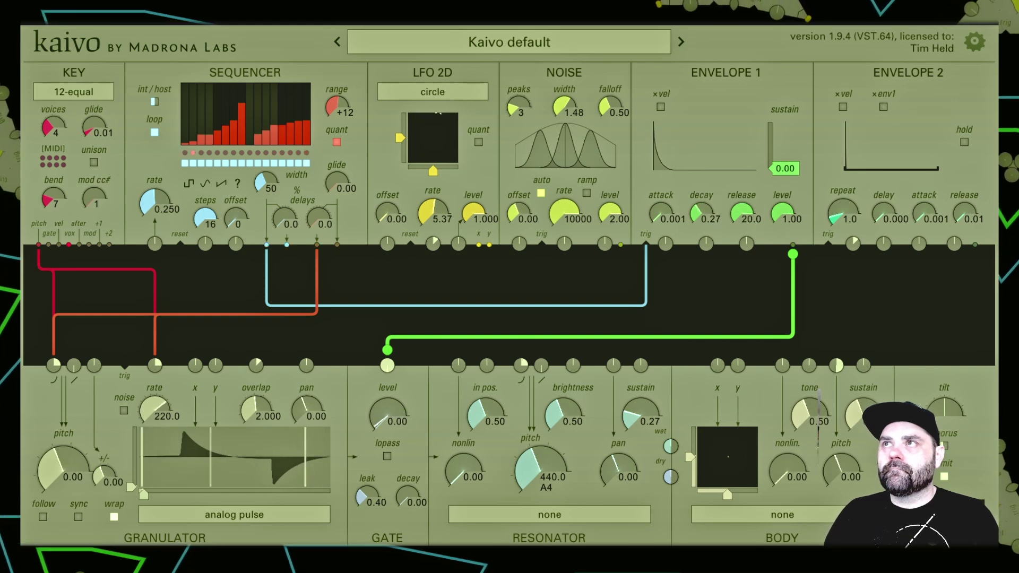
- Try the gate with leak at 1.00 and decay at 2.00, switching lopass on and off again
{"action": "left_click_drag", "start_coordinate": [361, 495], "coordinate": [406, 467]}
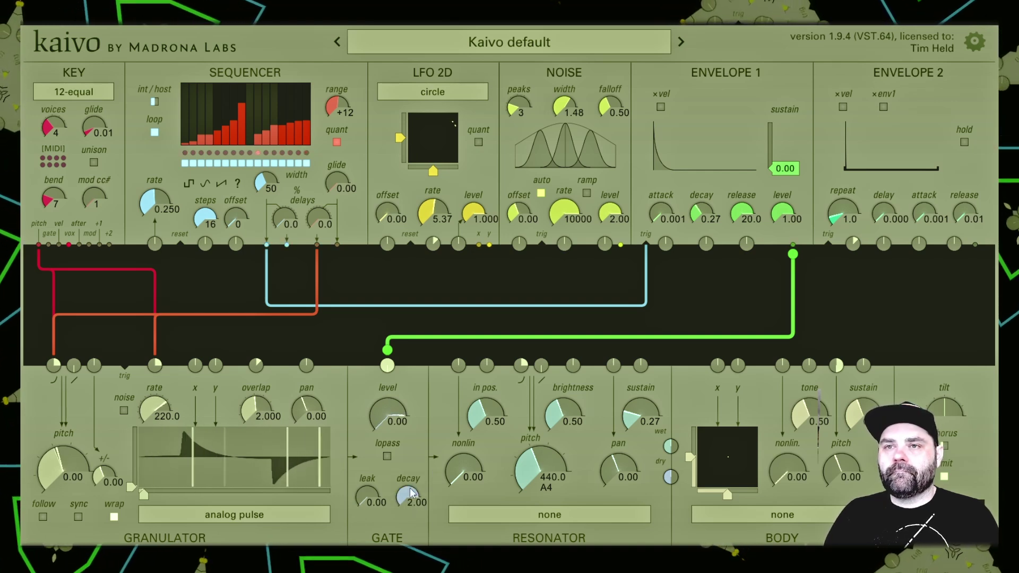
{"action": "left_click_drag", "start_coordinate": [366, 496], "coordinate": [366, 491]}
{"action": "left_click", "coordinate": [387, 456]}
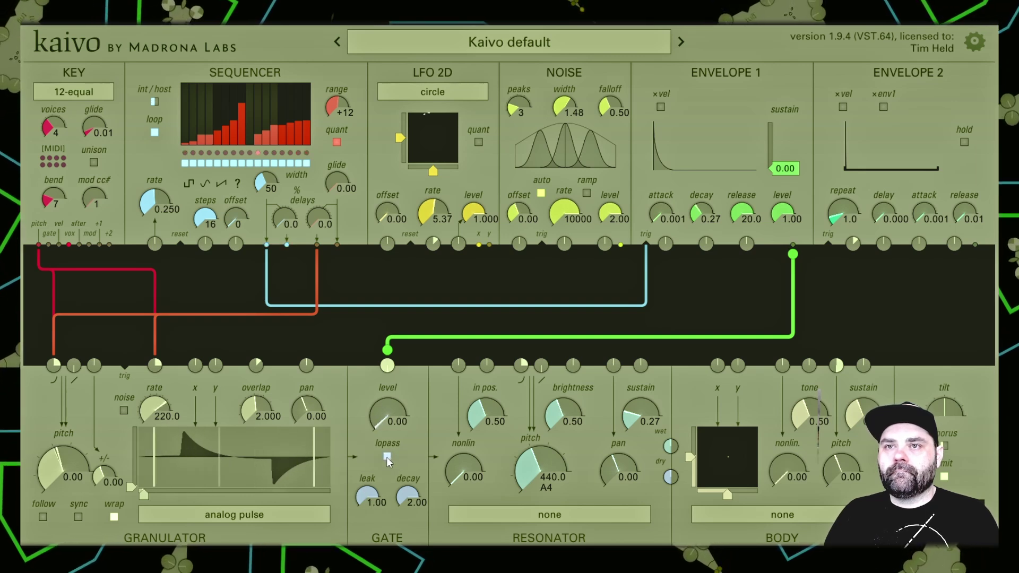
{"action": "left_click", "coordinate": [387, 457]}
- Set the gate's leak to 0.06 and its decay to 0.20
{"action": "left_click_drag", "start_coordinate": [366, 496], "coordinate": [366, 531]}
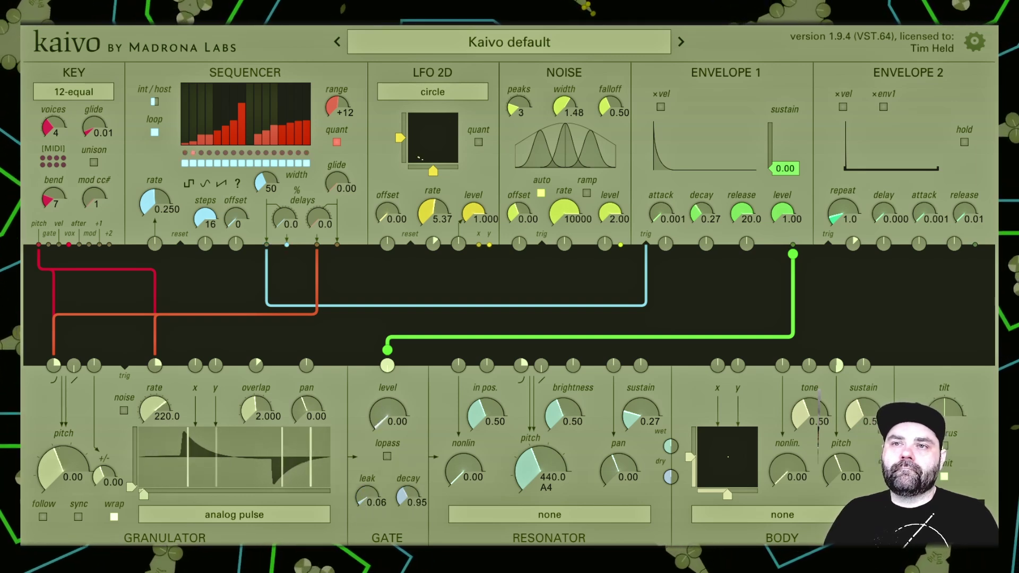
{"action": "left_click_drag", "start_coordinate": [407, 496], "coordinate": [407, 530]}
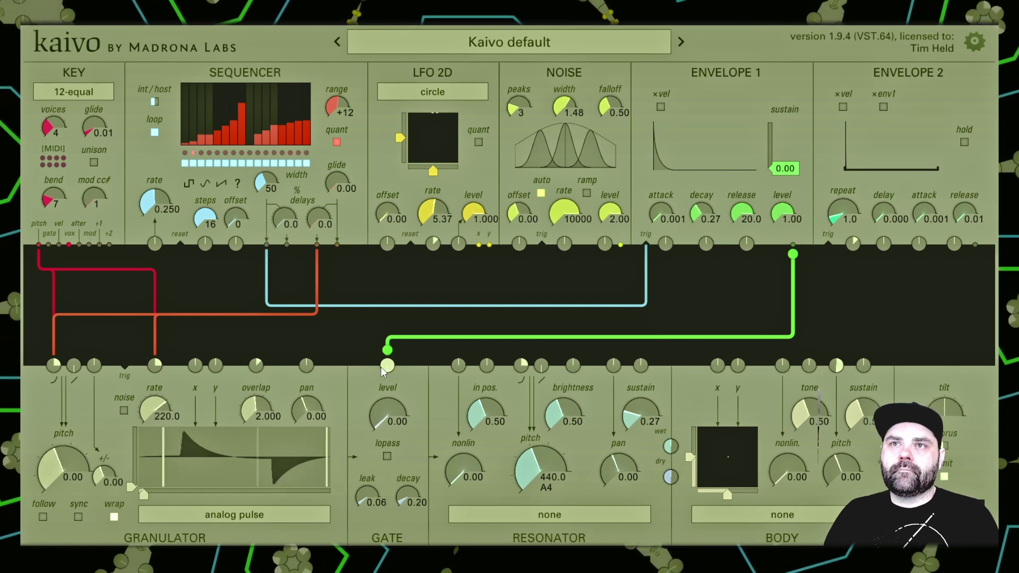